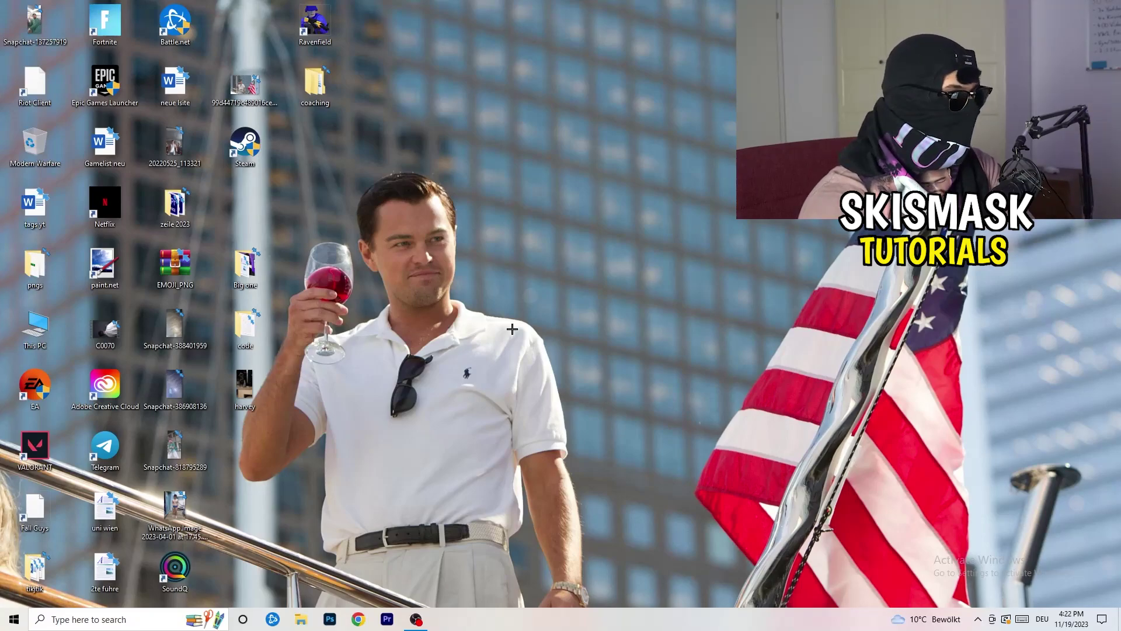
- Open Task Manager from the taskbar, maximize it, and show the Ethernet performance graph
{"action": "right_click", "coordinate": [541, 627]}
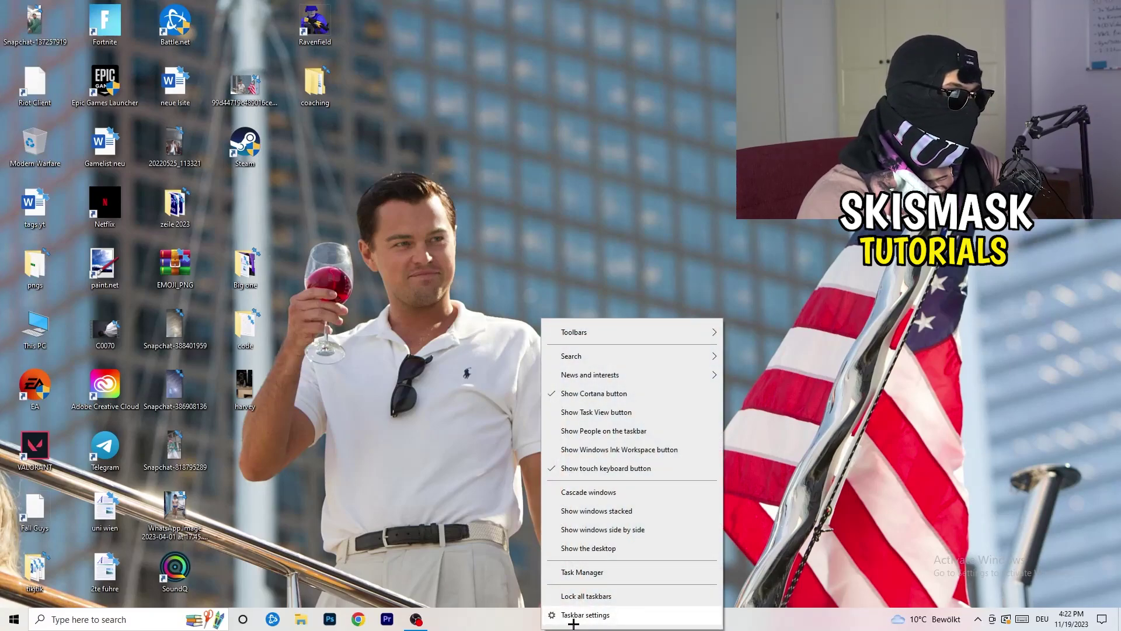
{"action": "left_click", "coordinate": [586, 574]}
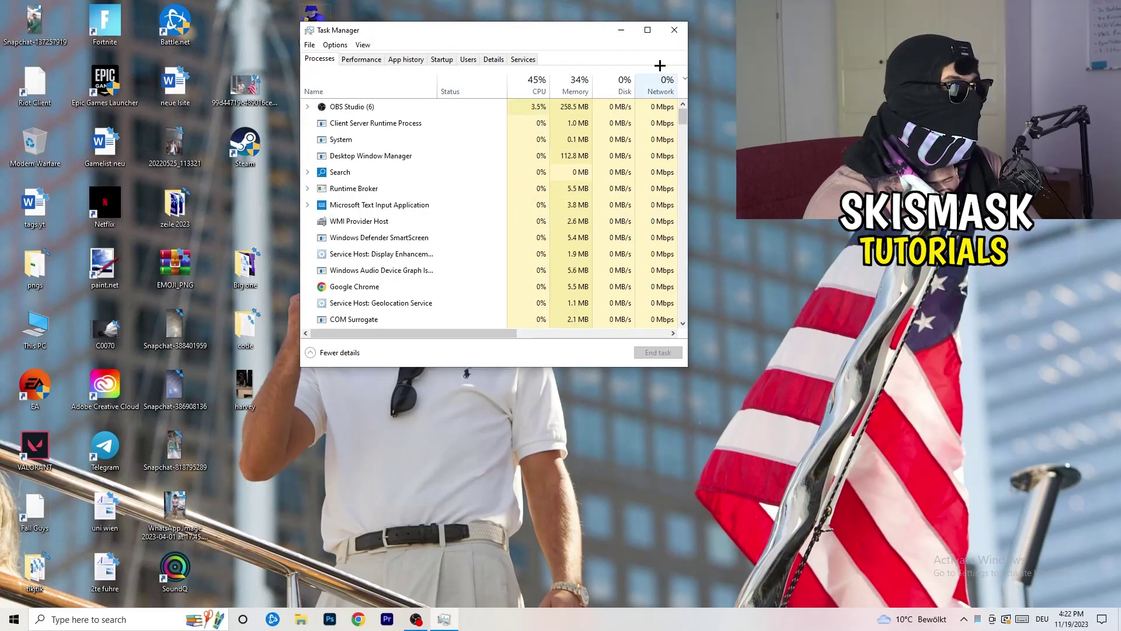
{"action": "left_click", "coordinate": [647, 31]}
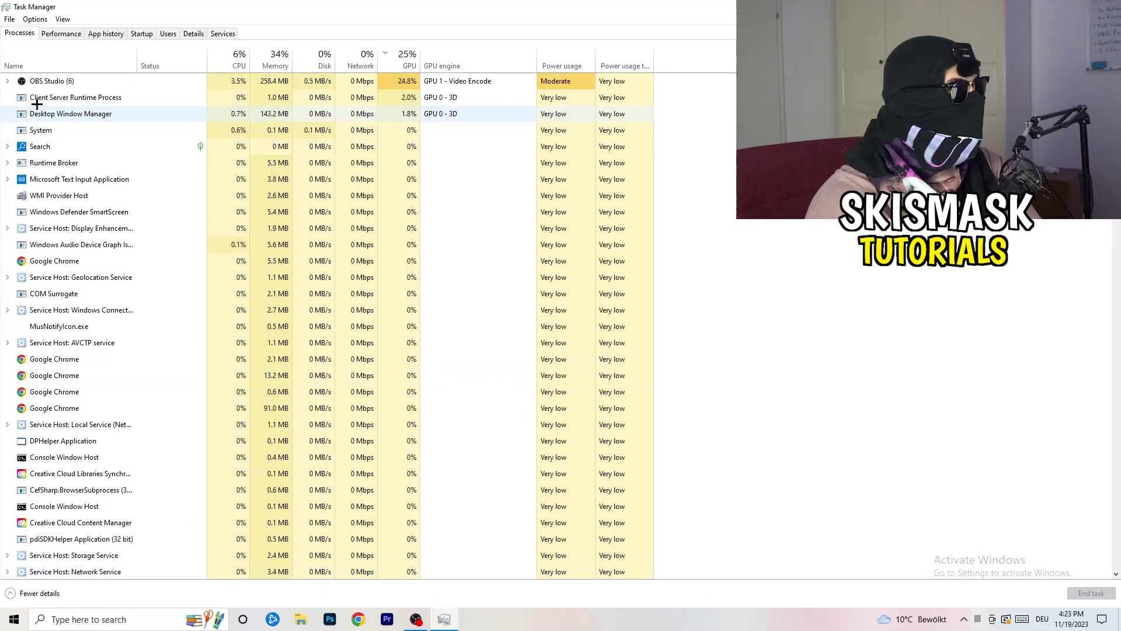
{"action": "left_click", "coordinate": [61, 34]}
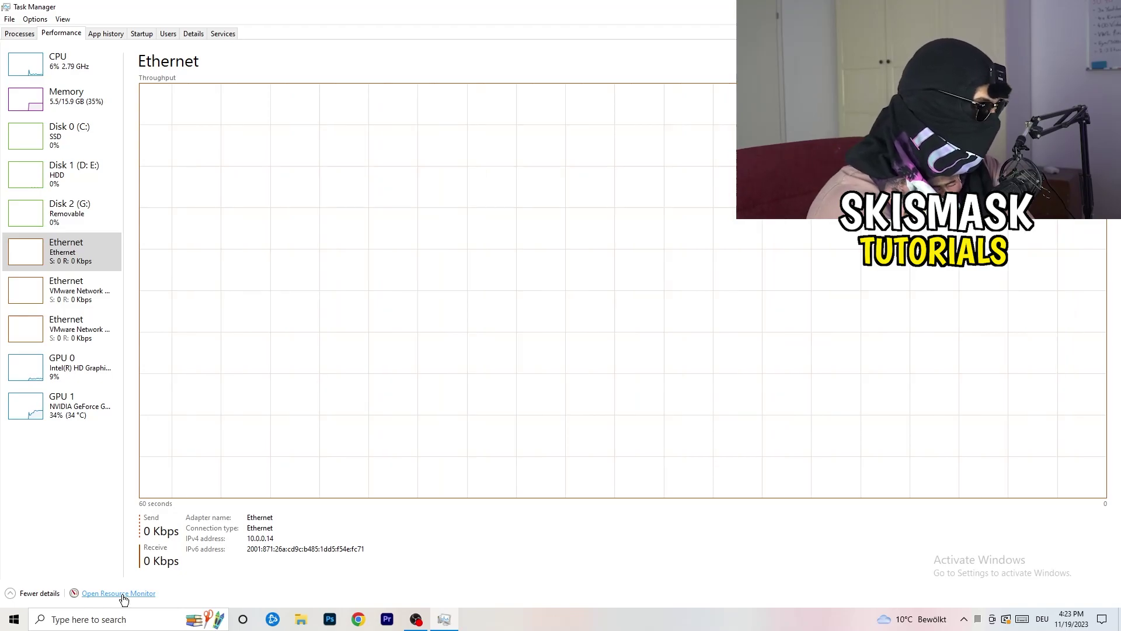
- Open Resource Monitor full-screen and inspect the conhost.exe process's actions without choosing any
{"action": "left_click", "coordinate": [119, 592]}
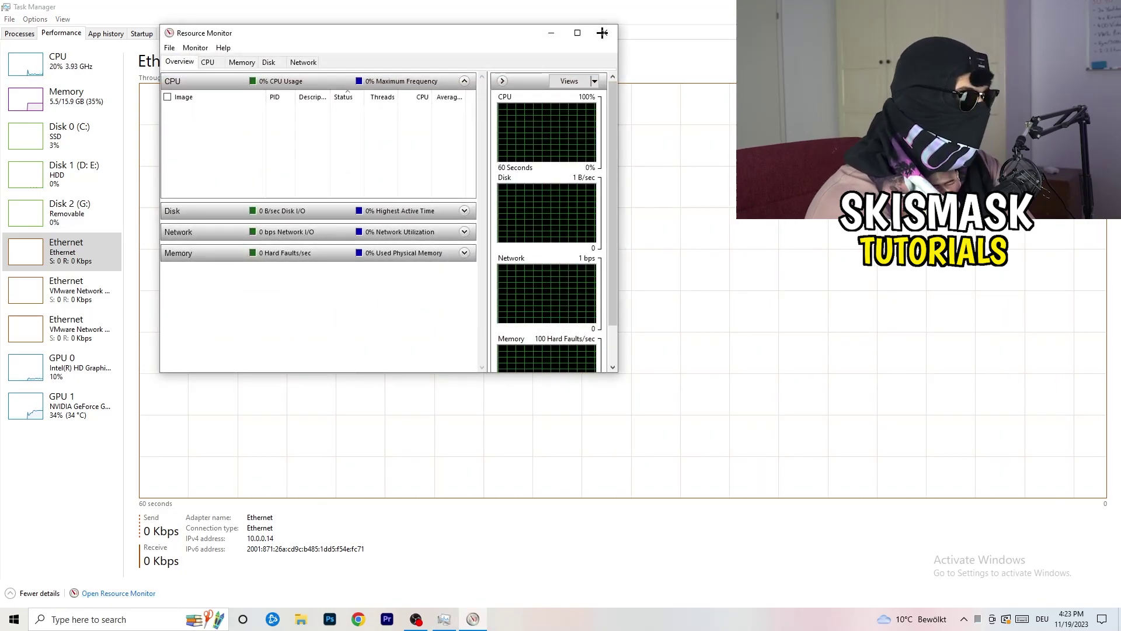
{"action": "left_click", "coordinate": [576, 30]}
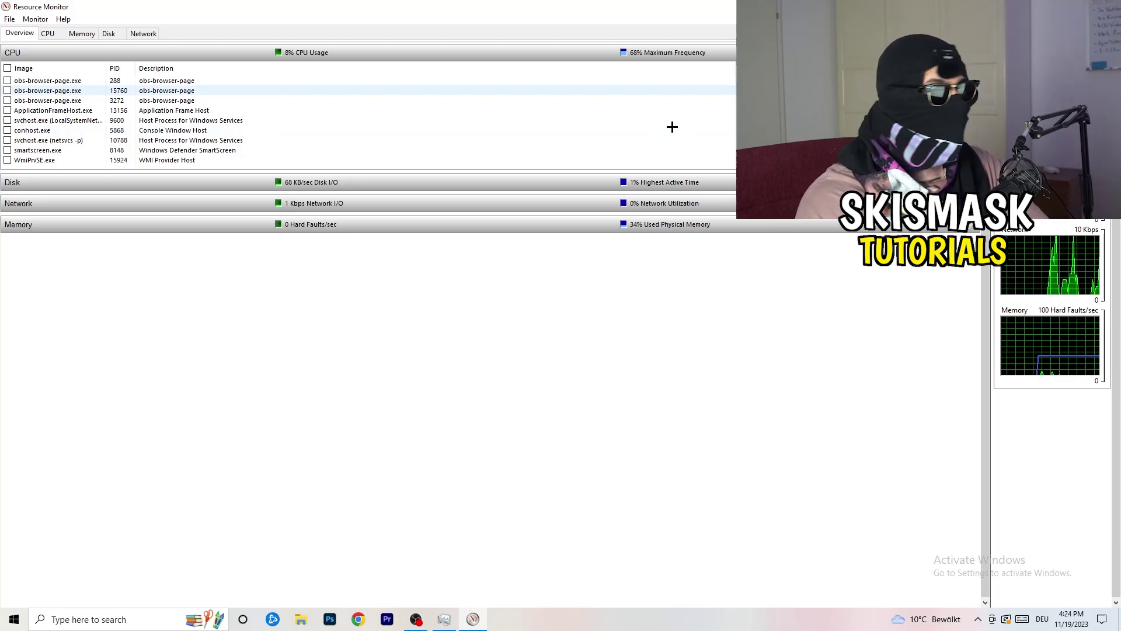
{"action": "right_click", "coordinate": [664, 130]}
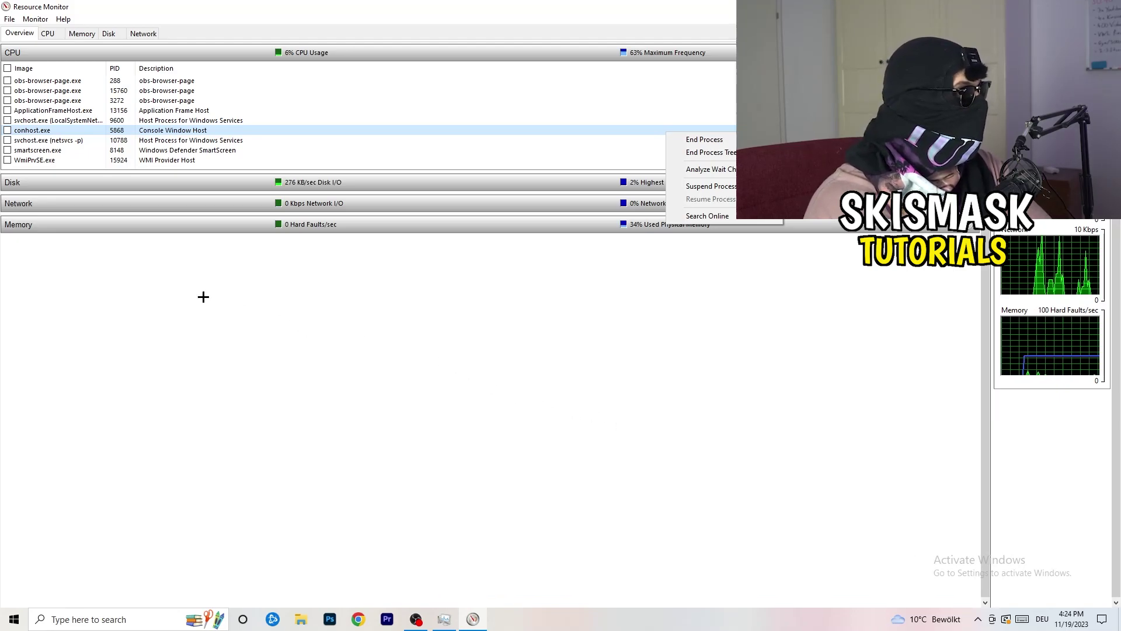
{"action": "left_click", "coordinate": [90, 27]}
- Compare the Network and Overview tabs' process activity, then close Resource Monitor
{"action": "left_click", "coordinate": [143, 33]}
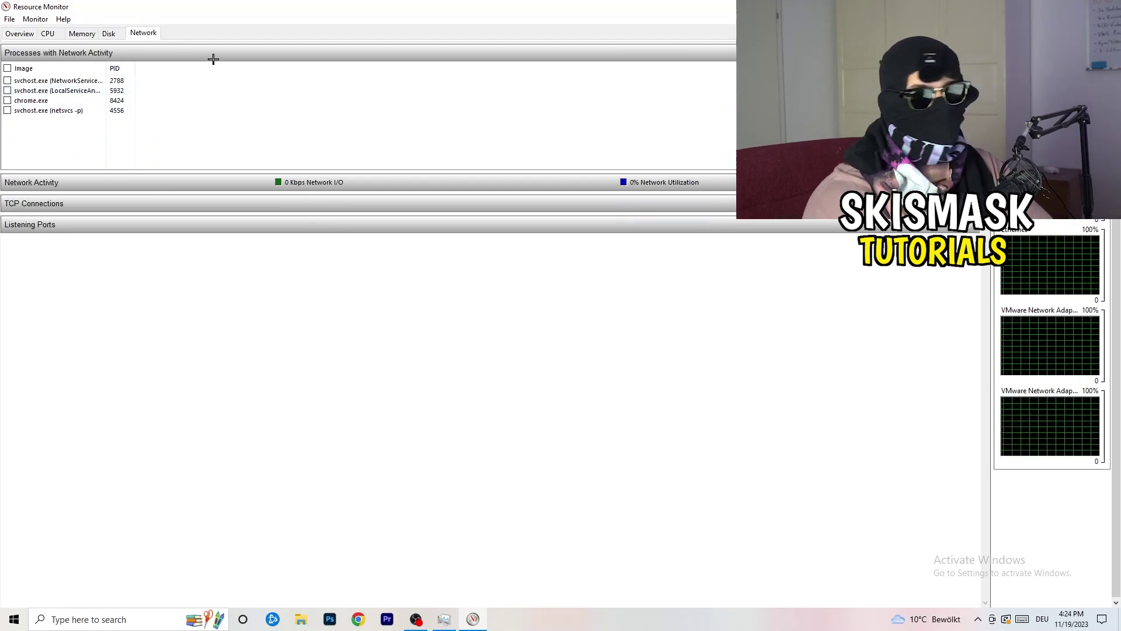
{"action": "left_click", "coordinate": [21, 34]}
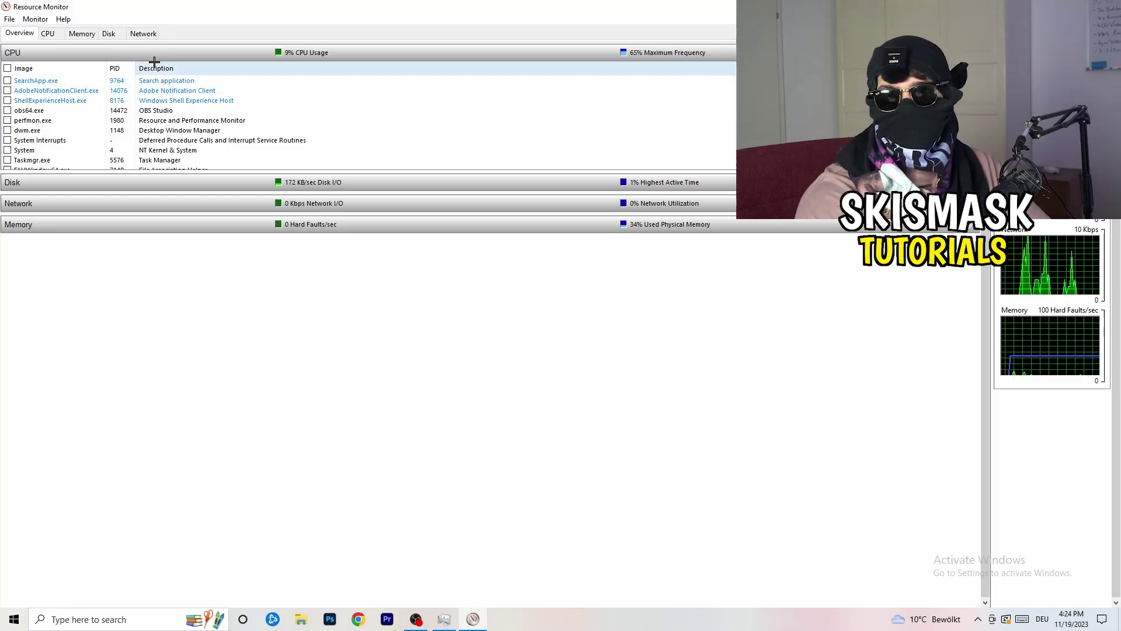
{"action": "left_click", "coordinate": [143, 34]}
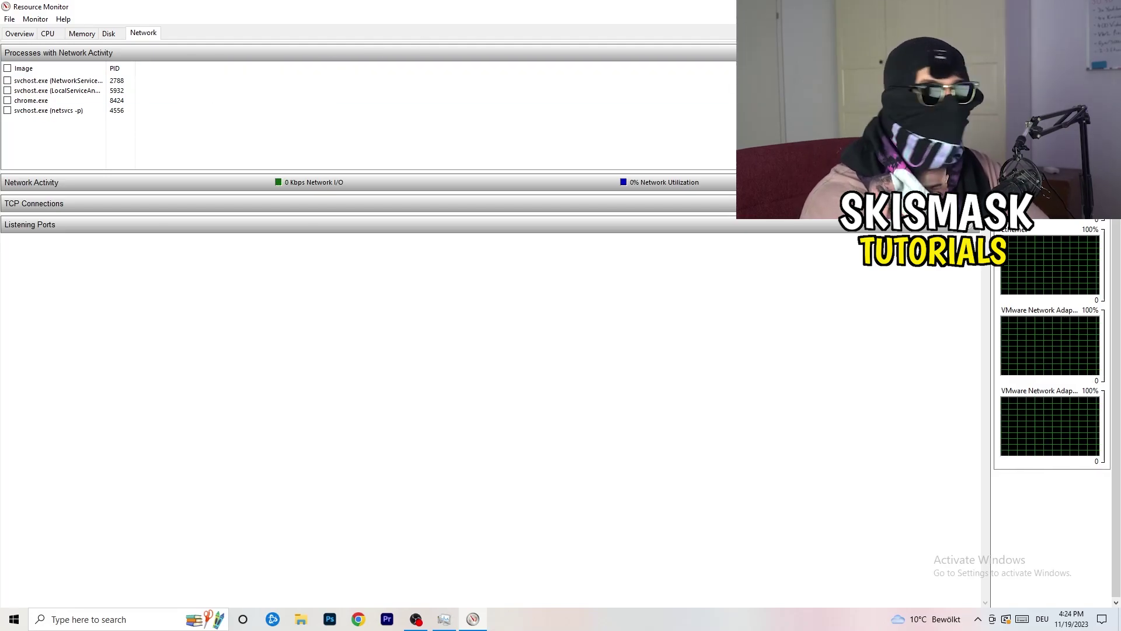
{"action": "key", "text": "alt+F4"}
{"action": "key", "text": "alt+F4"}
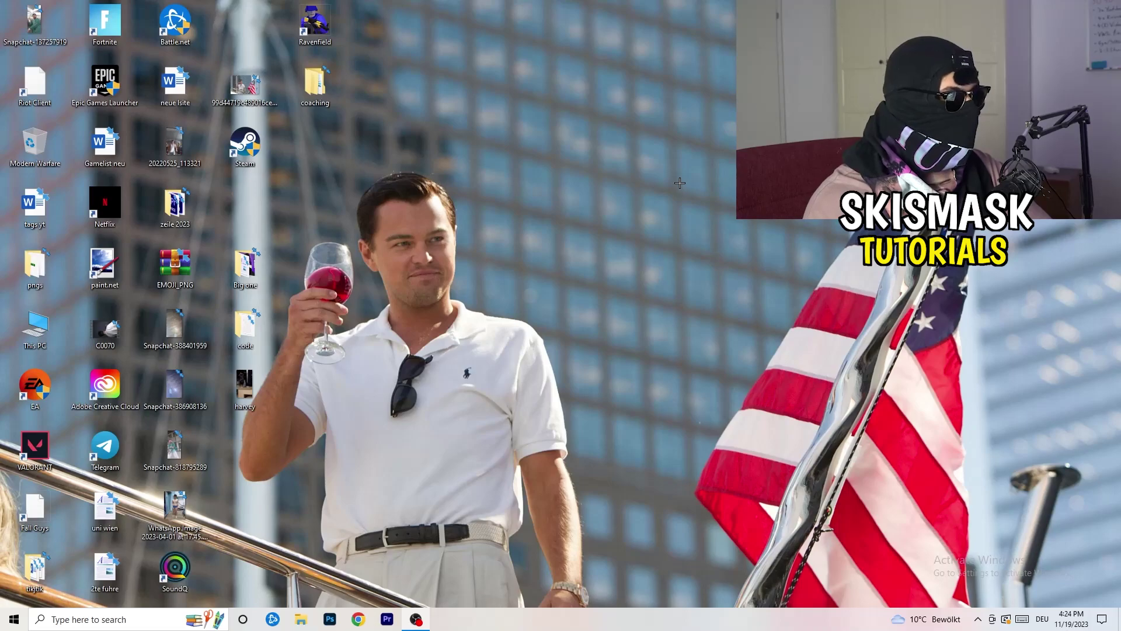
- Open Windows Settings from the Start menu and go to Network & Internet status
{"action": "key", "text": "super"}
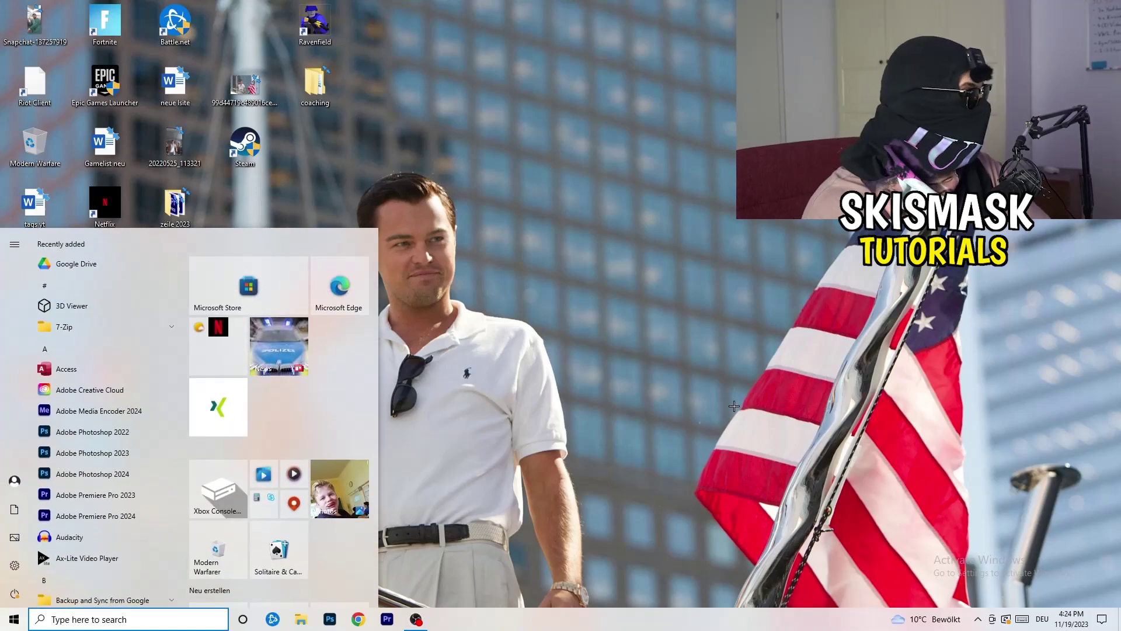
{"action": "left_click", "coordinate": [15, 564]}
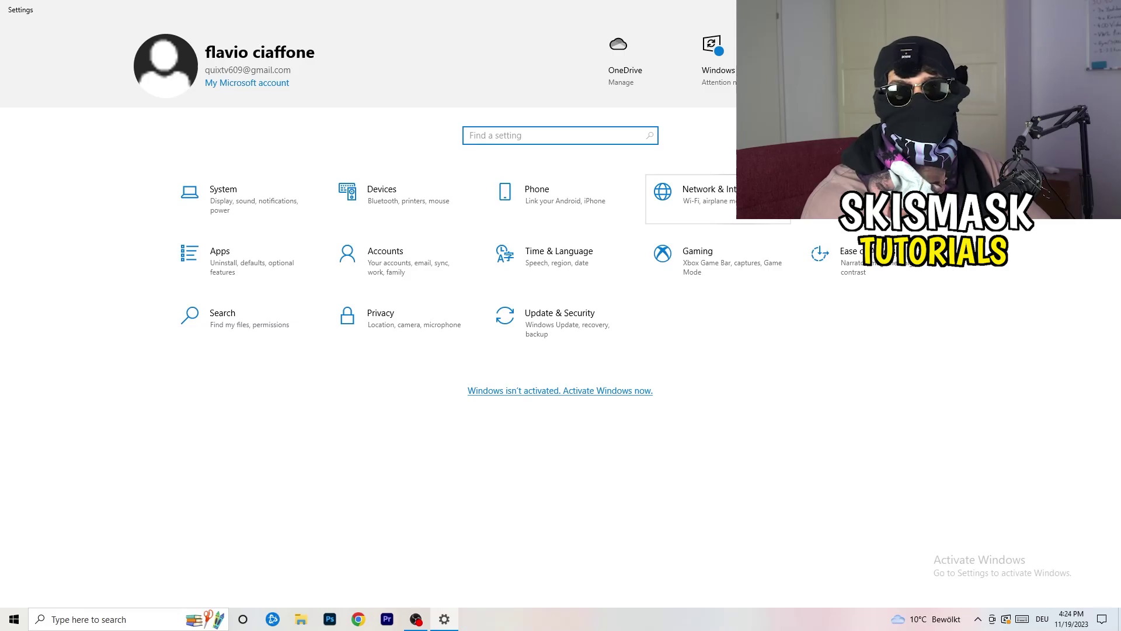
{"action": "left_click", "coordinate": [719, 199]}
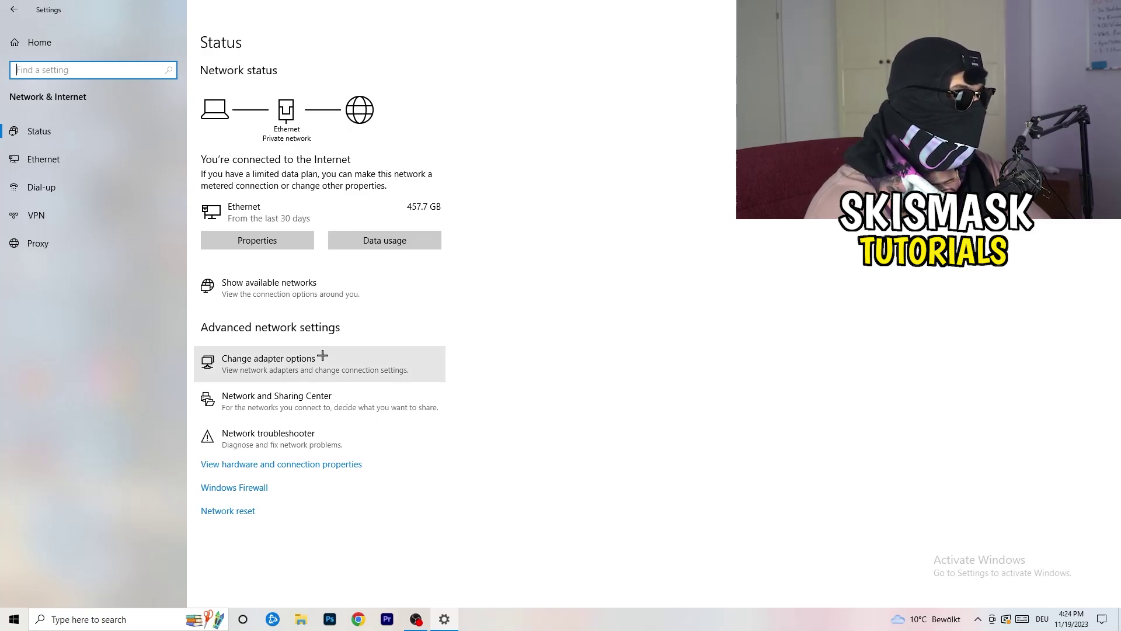
- Run the network troubleshooter on All network adapters, then close it mid-scan
{"action": "left_click", "coordinate": [292, 444]}
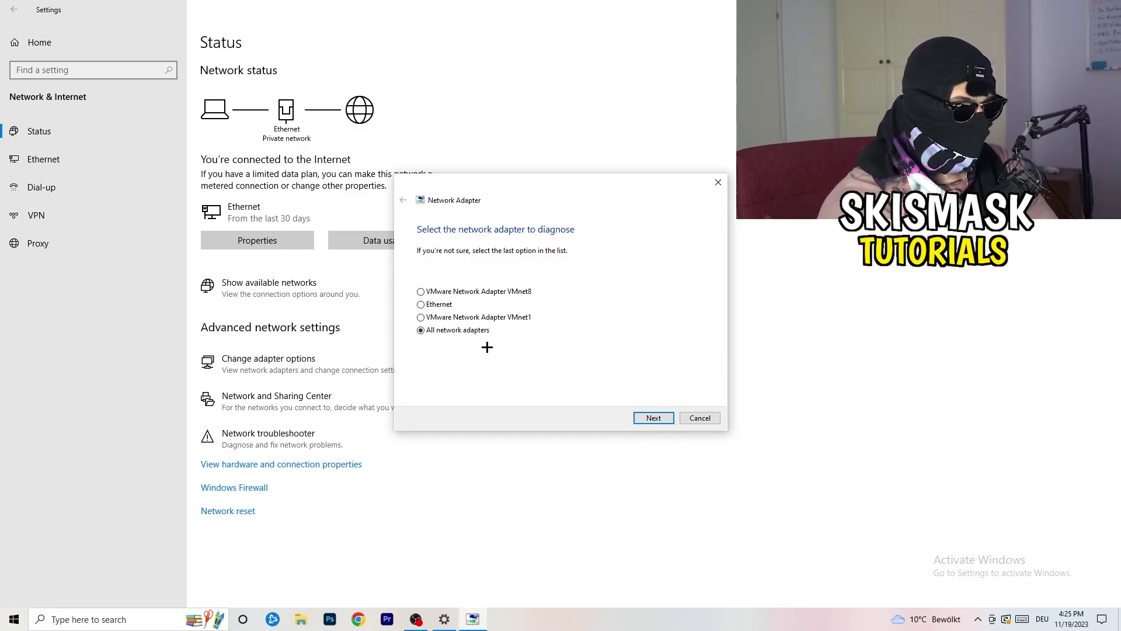
{"action": "left_click", "coordinate": [654, 418]}
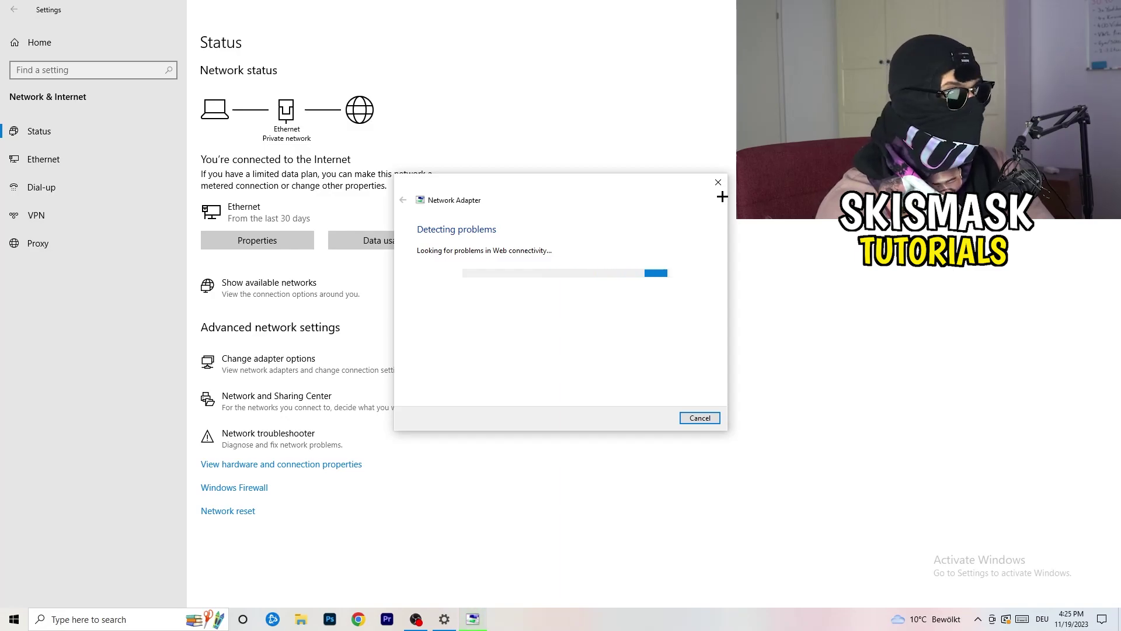
{"action": "left_click", "coordinate": [718, 183]}
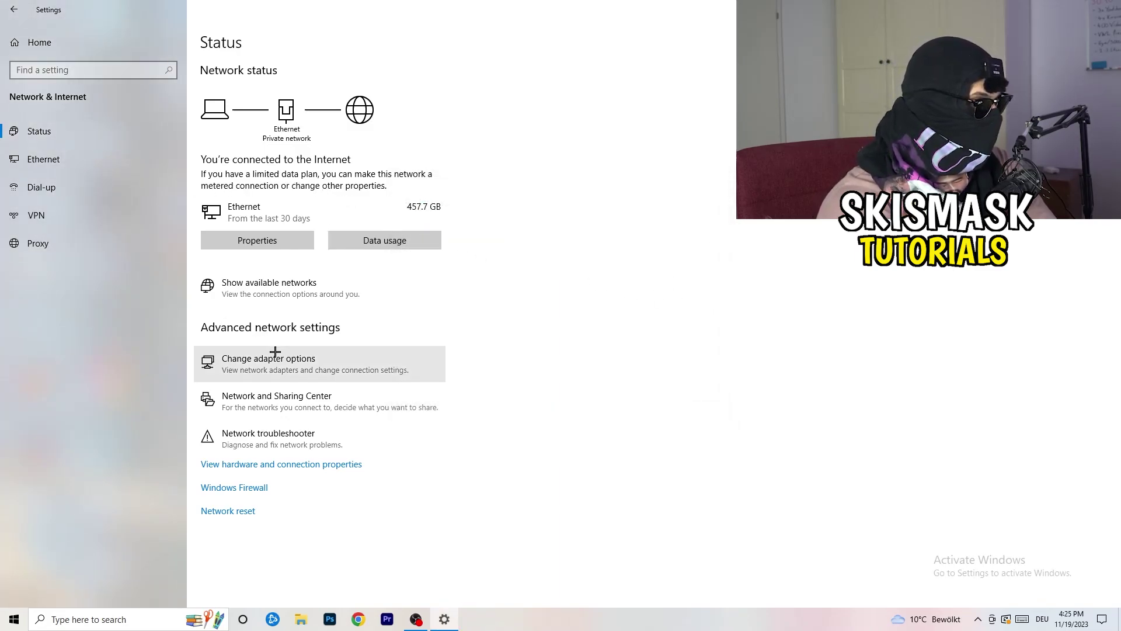
- Open the Network Connections adapter list full-screen and select the Ethernet adapter
{"action": "left_click", "coordinate": [297, 370]}
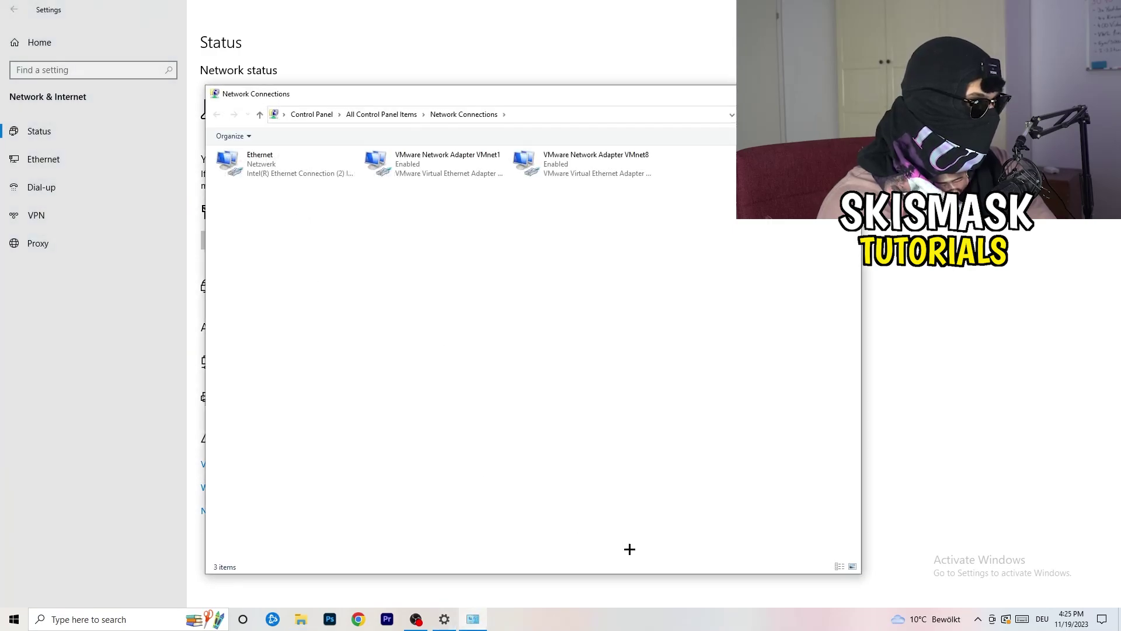
{"action": "left_click", "coordinate": [820, 94]}
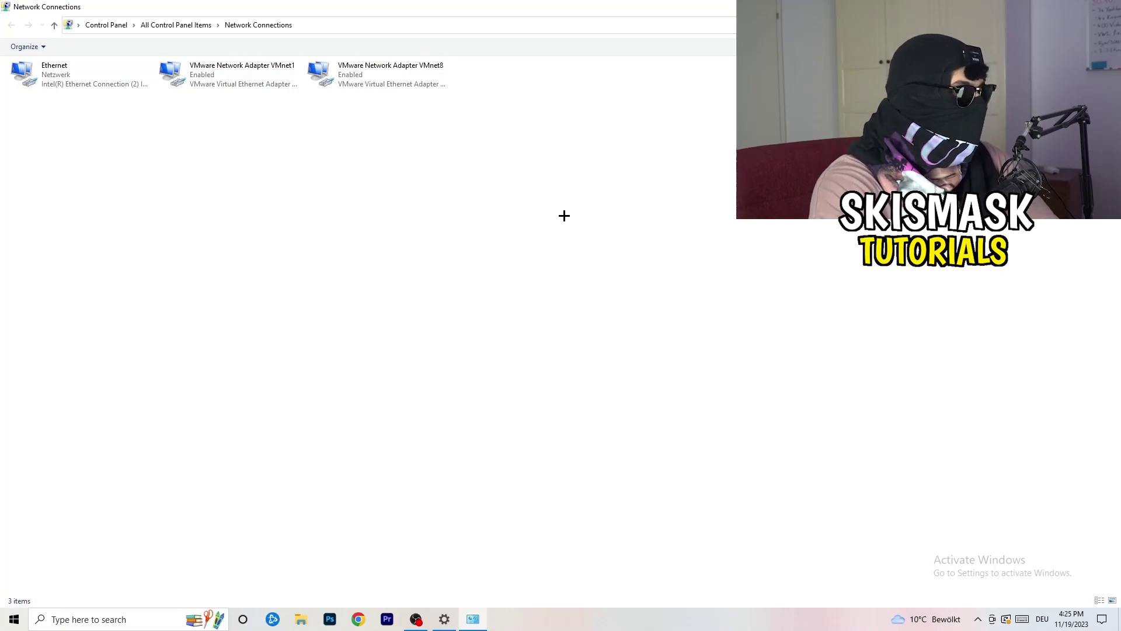
{"action": "left_click", "coordinate": [76, 71]}
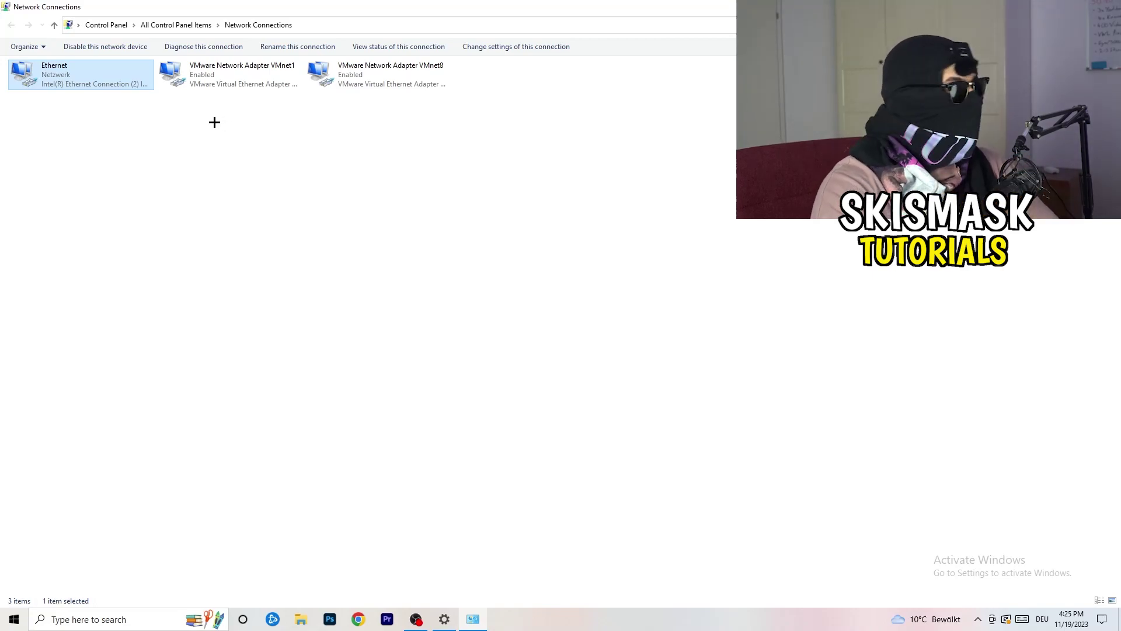
- Disable and re-enable the Ethernet adapter, then close Network Connections
{"action": "right_click", "coordinate": [95, 72]}
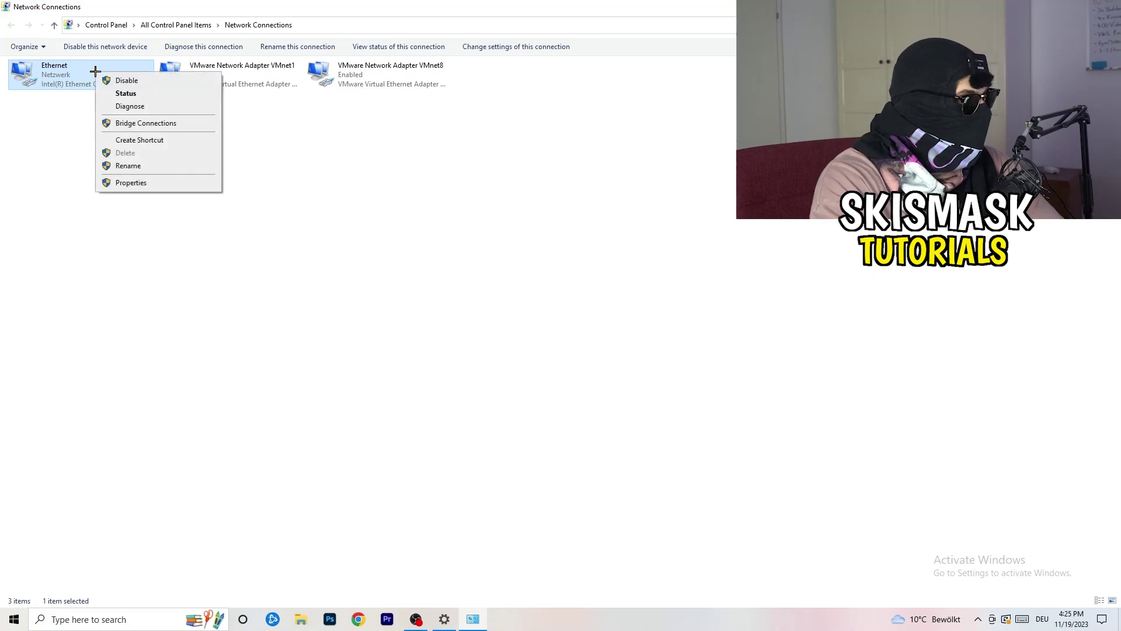
{"action": "left_click", "coordinate": [129, 79]}
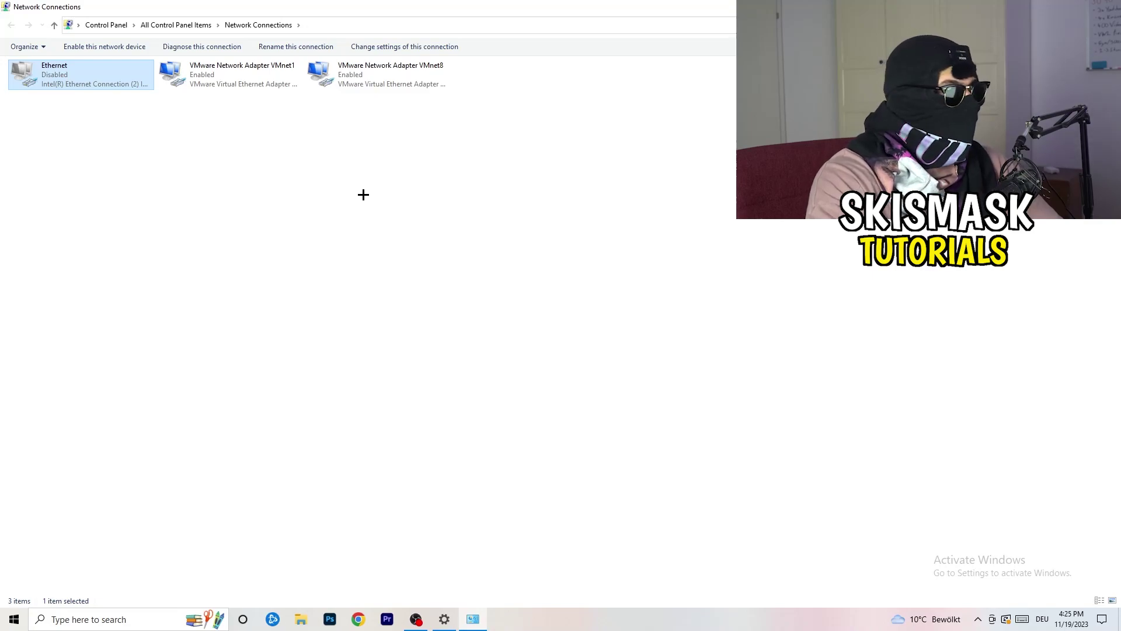
{"action": "right_click", "coordinate": [59, 83]}
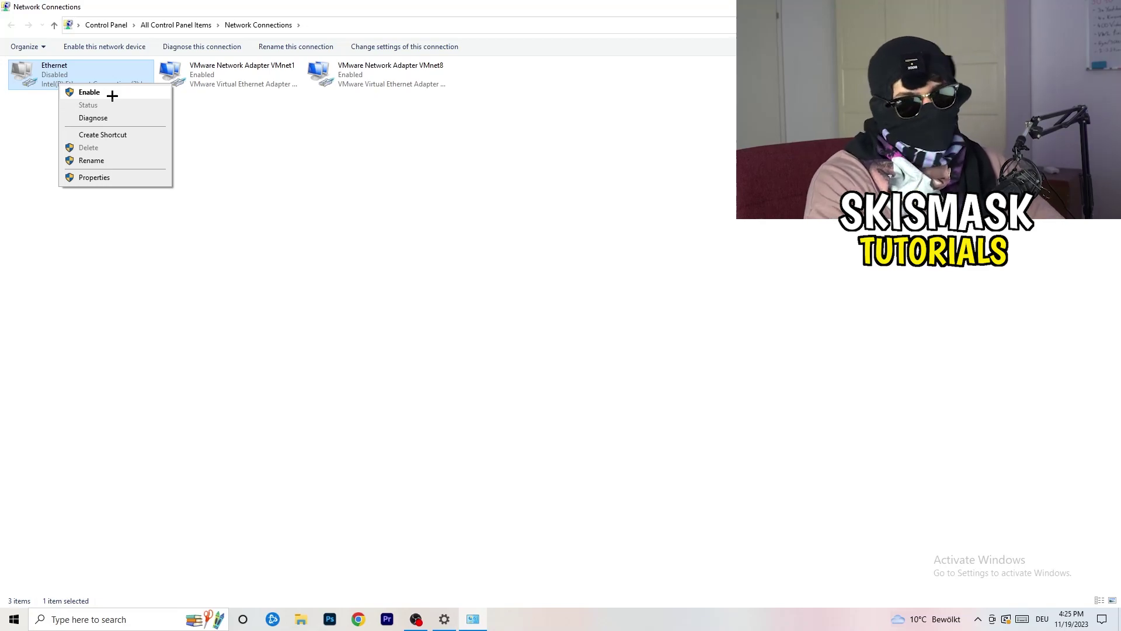
{"action": "left_click", "coordinate": [113, 95]}
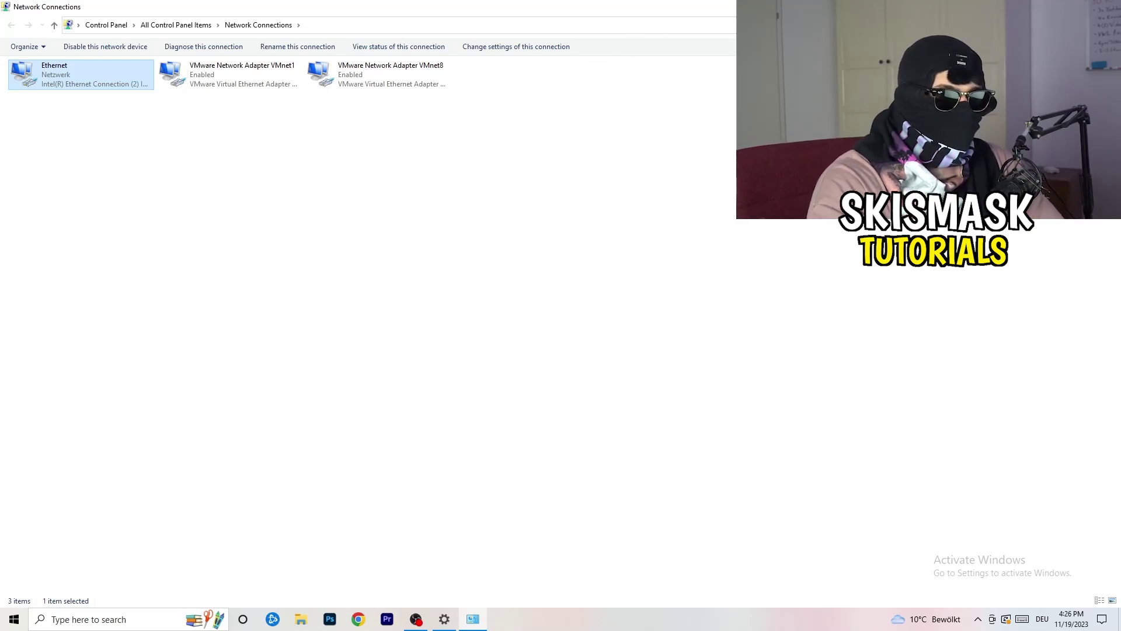
{"action": "key", "text": "alt+F4"}
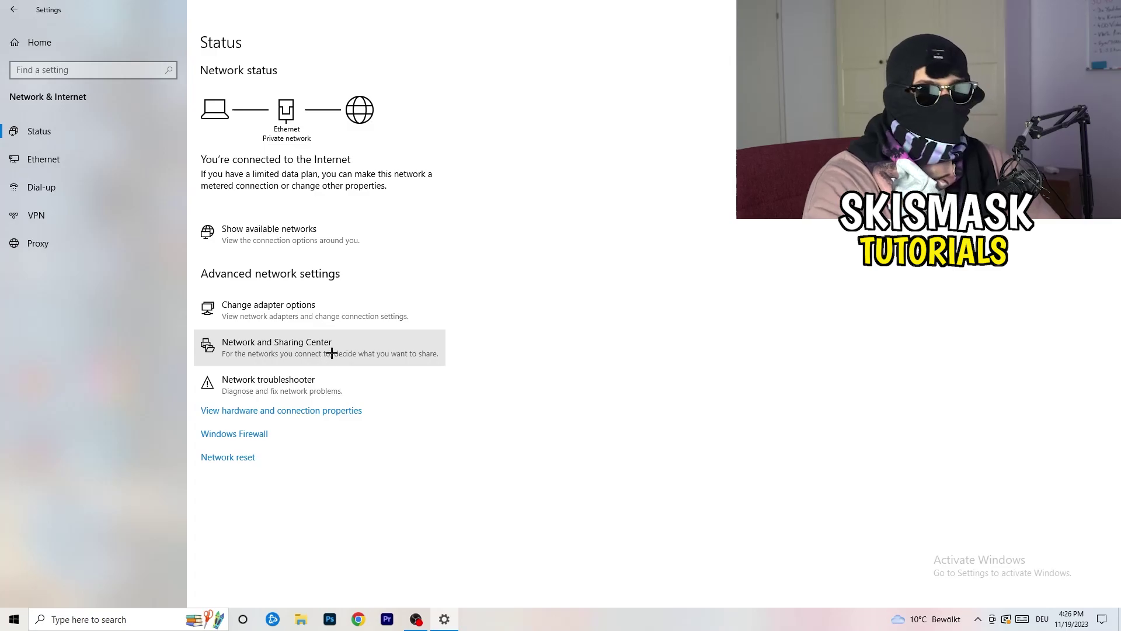
- Show the Ethernet Status dialog from Network and Sharing Center, moved up and left
{"action": "left_click", "coordinate": [332, 352]}
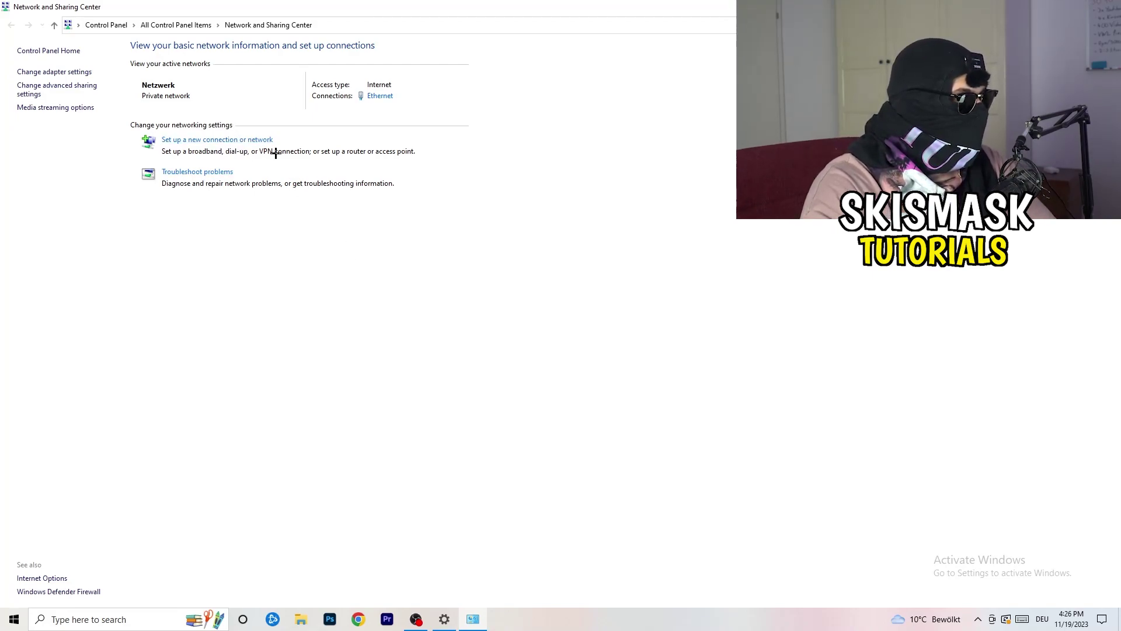
{"action": "left_click", "coordinate": [383, 98]}
{"action": "left_click_drag", "start_coordinate": [558, 184], "coordinate": [285, 115]}
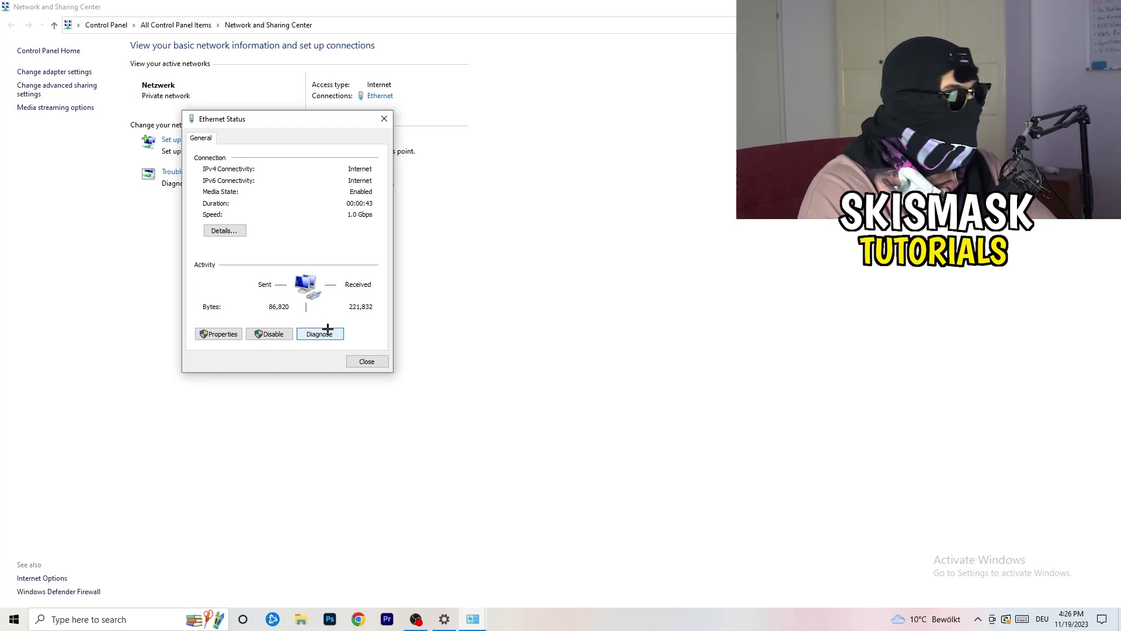
- Open the Ethernet adapter's properties and look through its list of connection items
{"action": "left_click", "coordinate": [233, 334]}
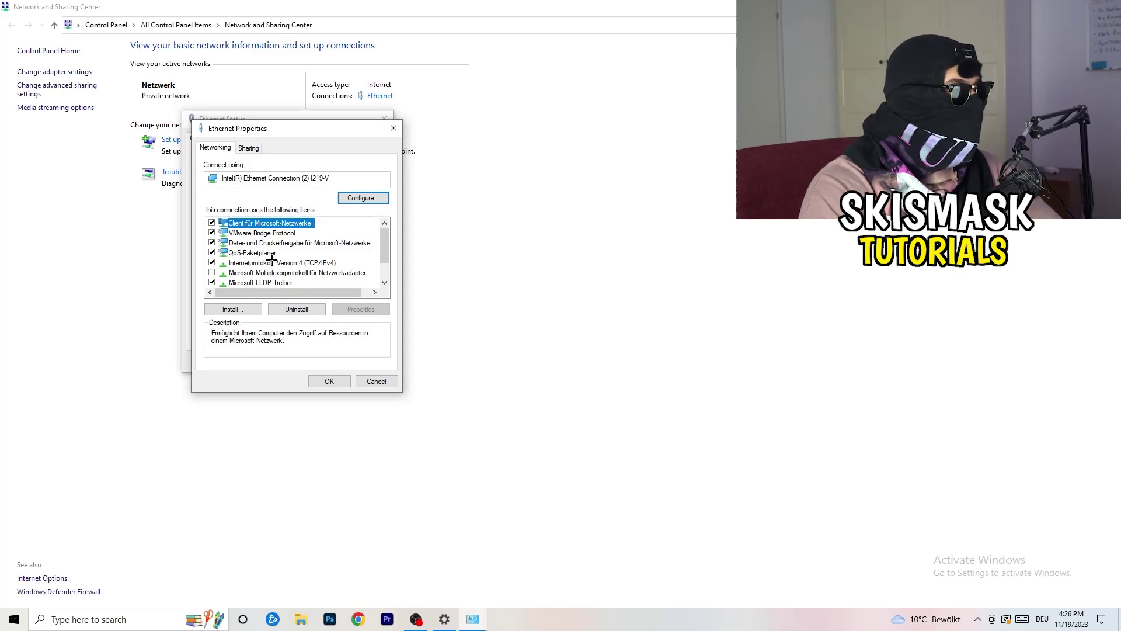
{"action": "scroll", "coordinate": [271, 267], "scroll_direction": "down", "scroll_amount": 1}
{"action": "scroll", "coordinate": [279, 258], "scroll_direction": "up", "scroll_amount": 1}
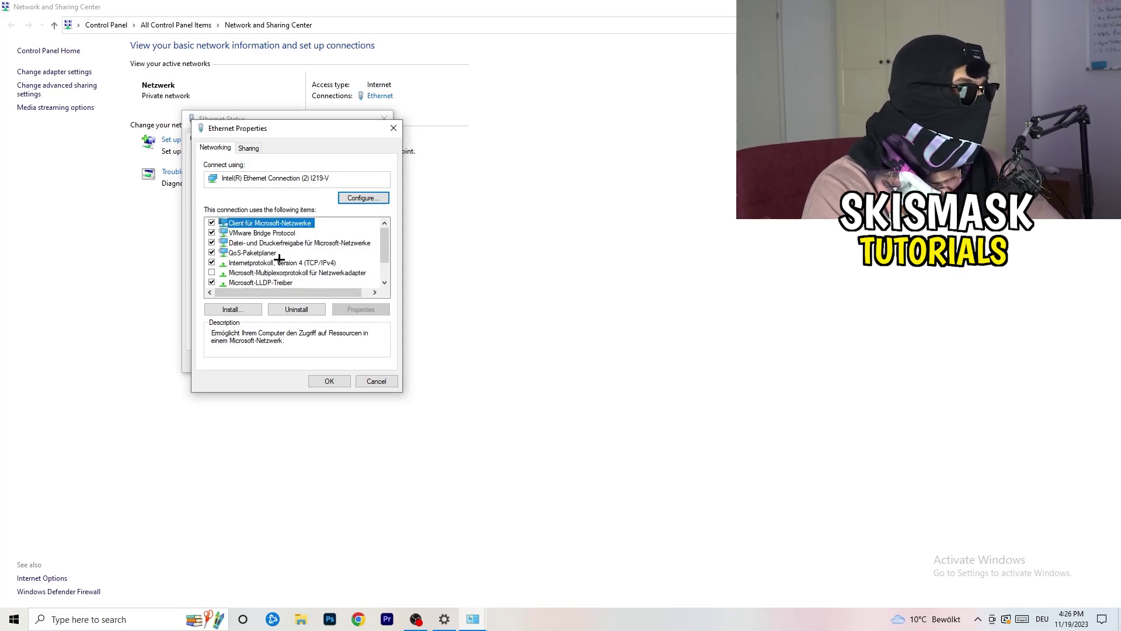
{"action": "scroll", "coordinate": [275, 257], "scroll_direction": "down", "scroll_amount": 1}
{"action": "scroll", "coordinate": [273, 256], "scroll_direction": "up", "scroll_amount": 1}
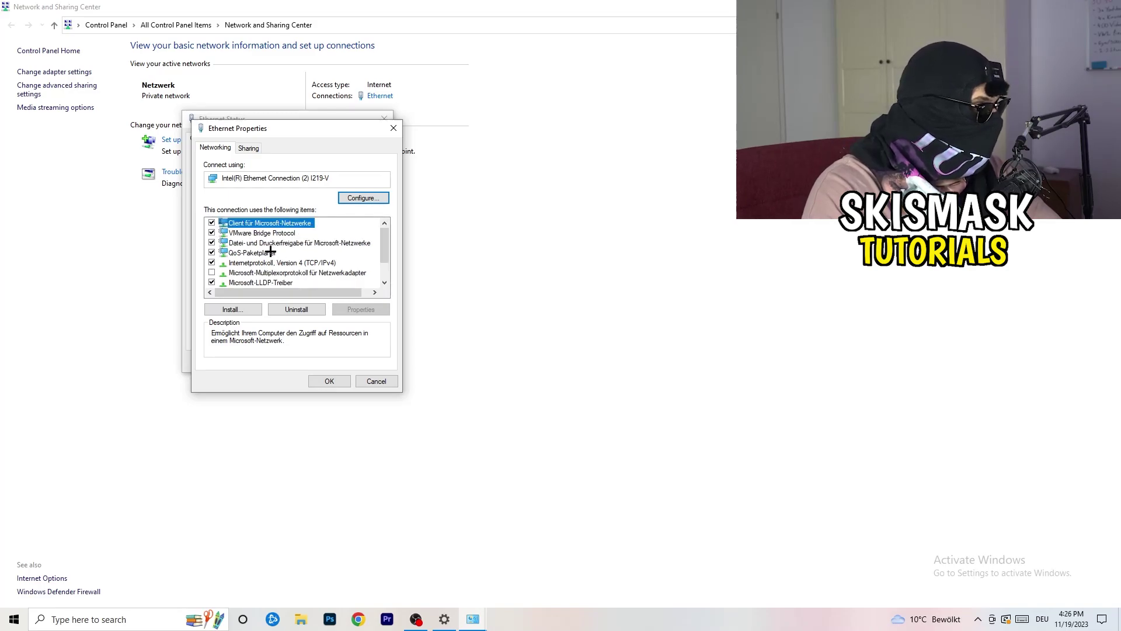
- Review the IPv4 settings, trying a manual IP address, then close all dialogs without saving
{"action": "double_click", "coordinate": [280, 263]}
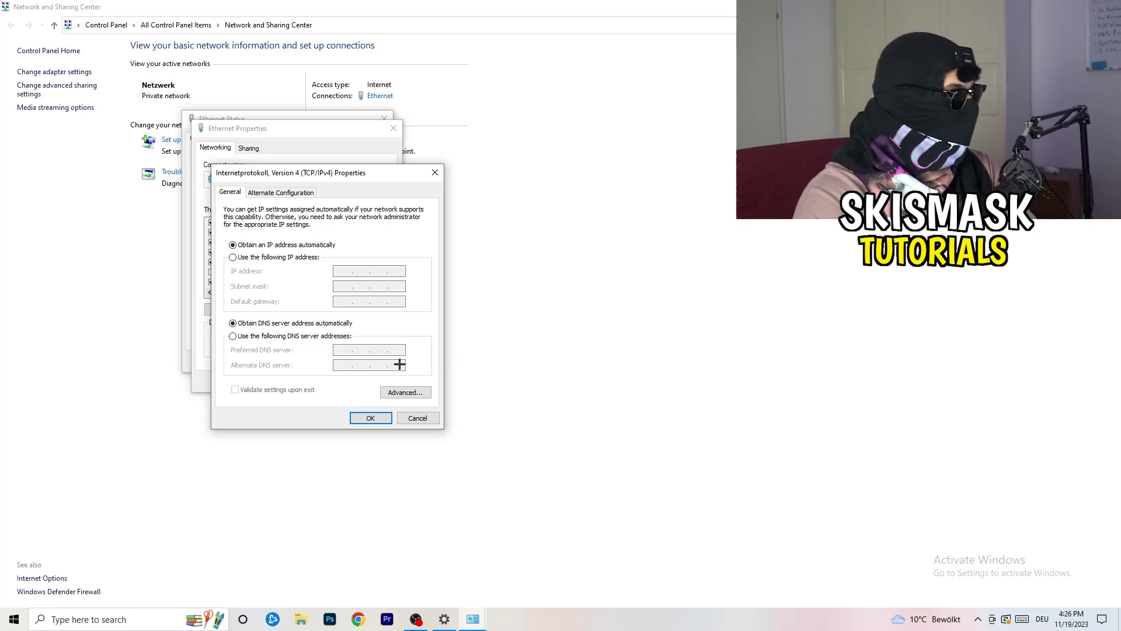
{"action": "left_click", "coordinate": [233, 258]}
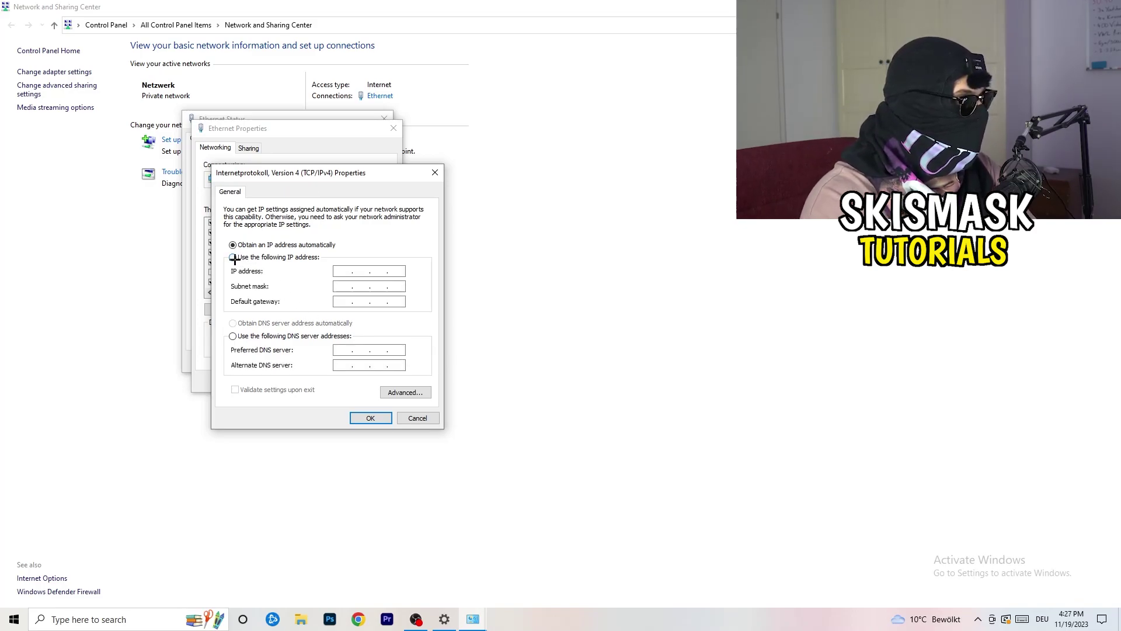
{"action": "left_click", "coordinate": [343, 271]}
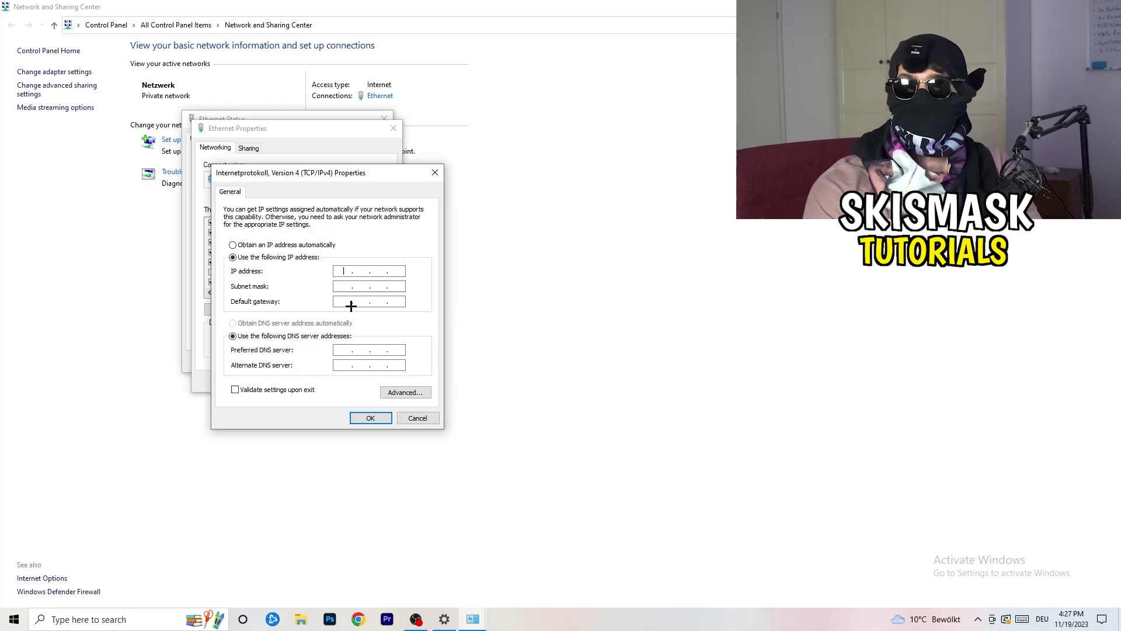
{"action": "left_click", "coordinate": [435, 171]}
{"action": "left_click", "coordinate": [393, 127]}
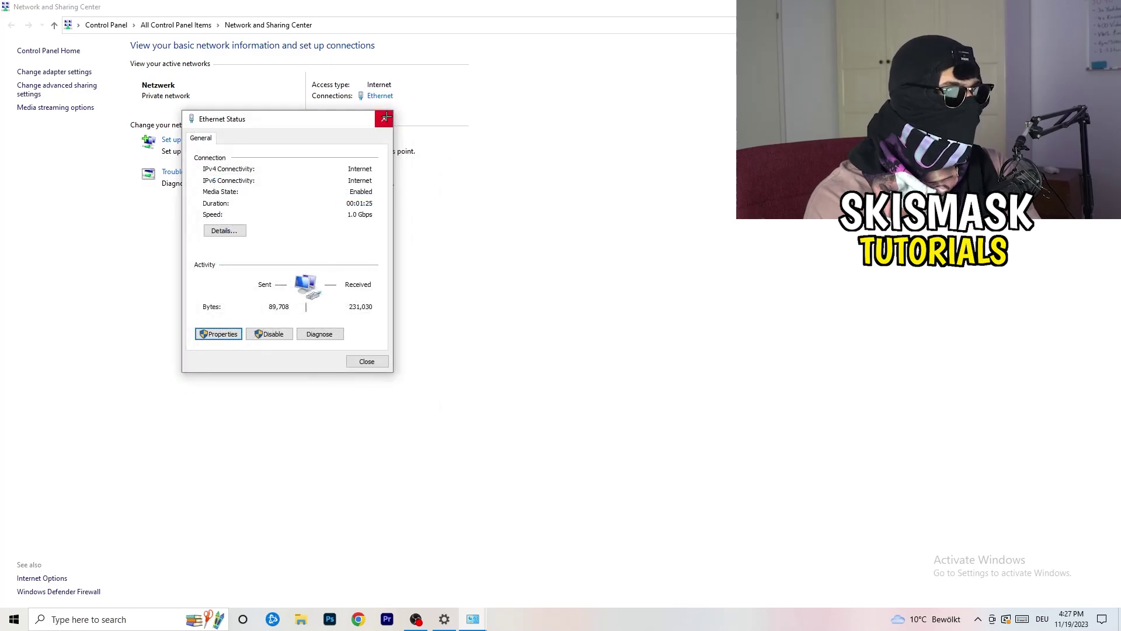
{"action": "left_click", "coordinate": [383, 117]}
- Close Network and Sharing Center, view the available networks list, then close Settings
{"action": "left_click", "coordinate": [1106, 6]}
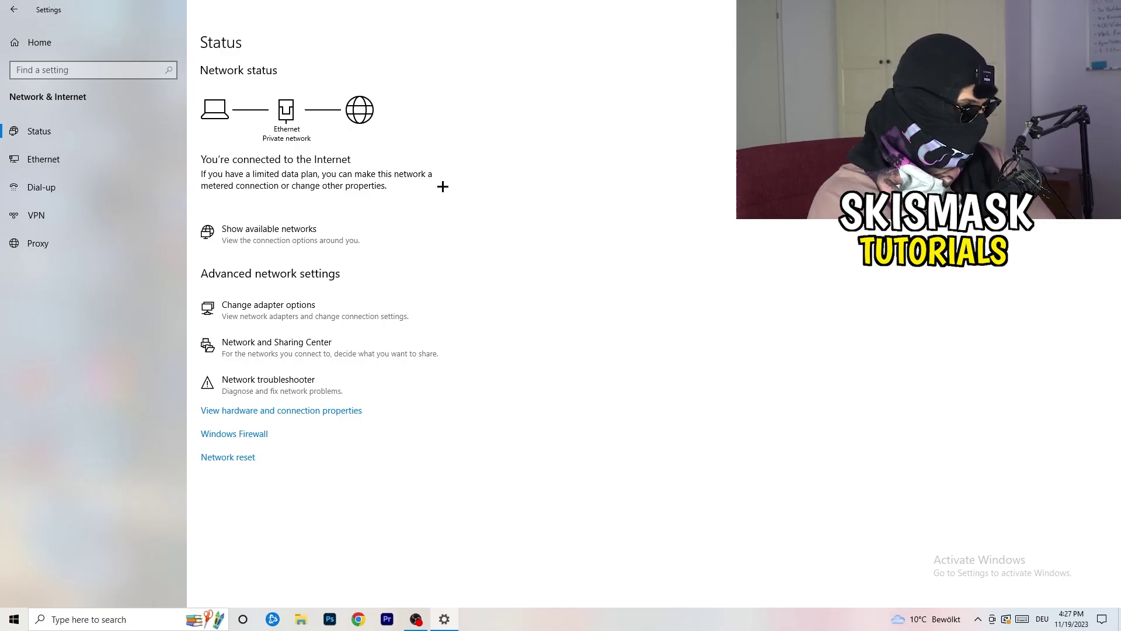
{"action": "left_click", "coordinate": [295, 229]}
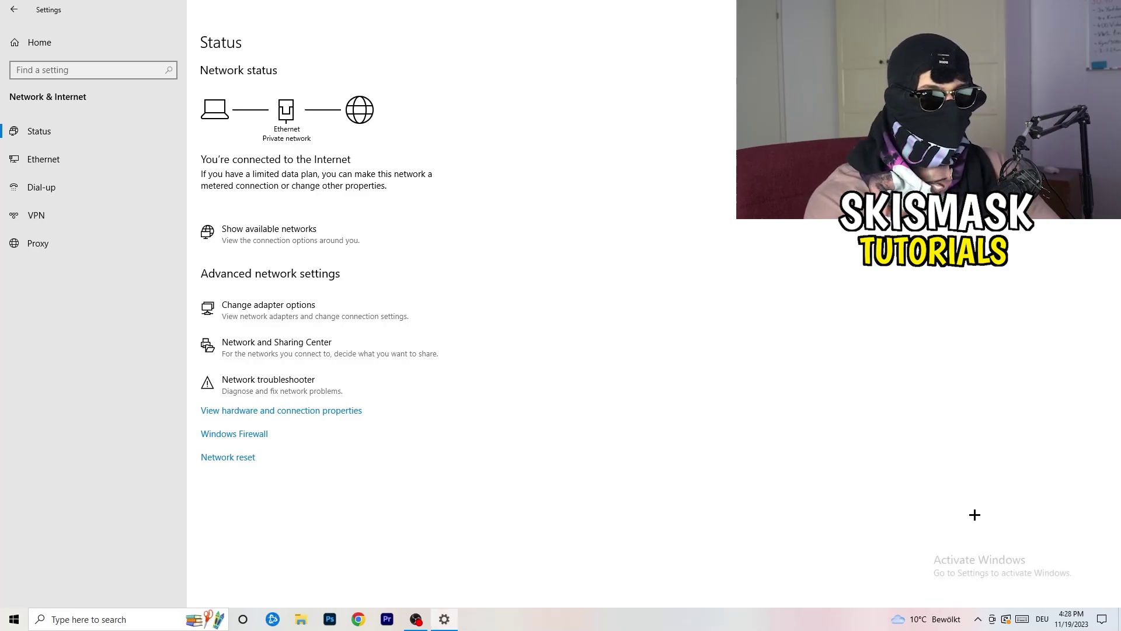
{"action": "left_click", "coordinate": [954, 543]}
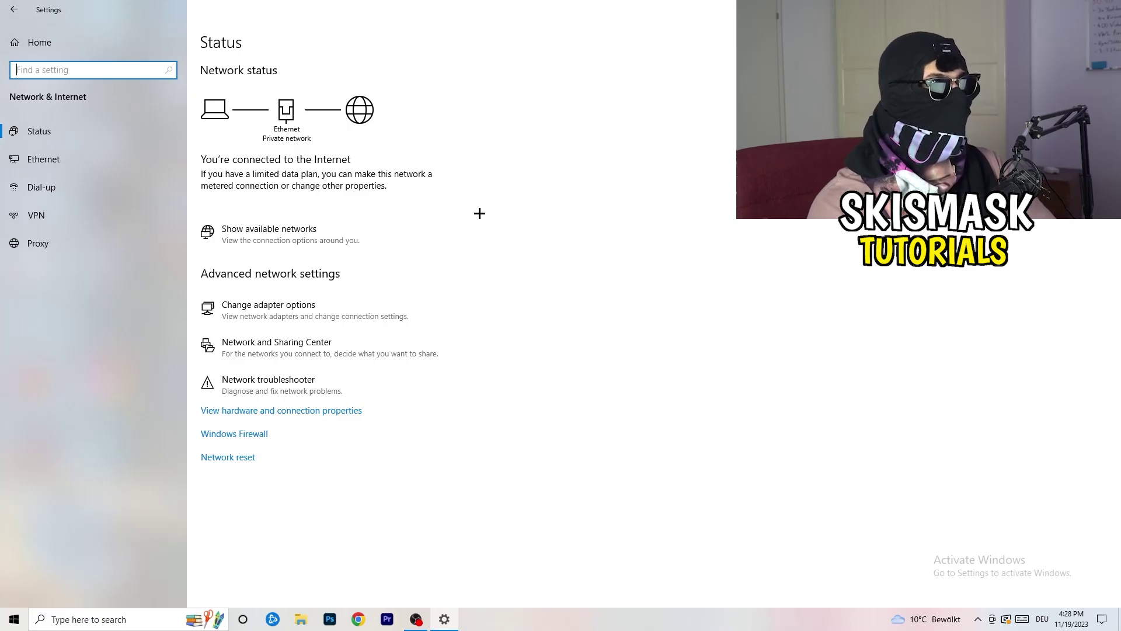
{"action": "key", "text": "alt+F4"}
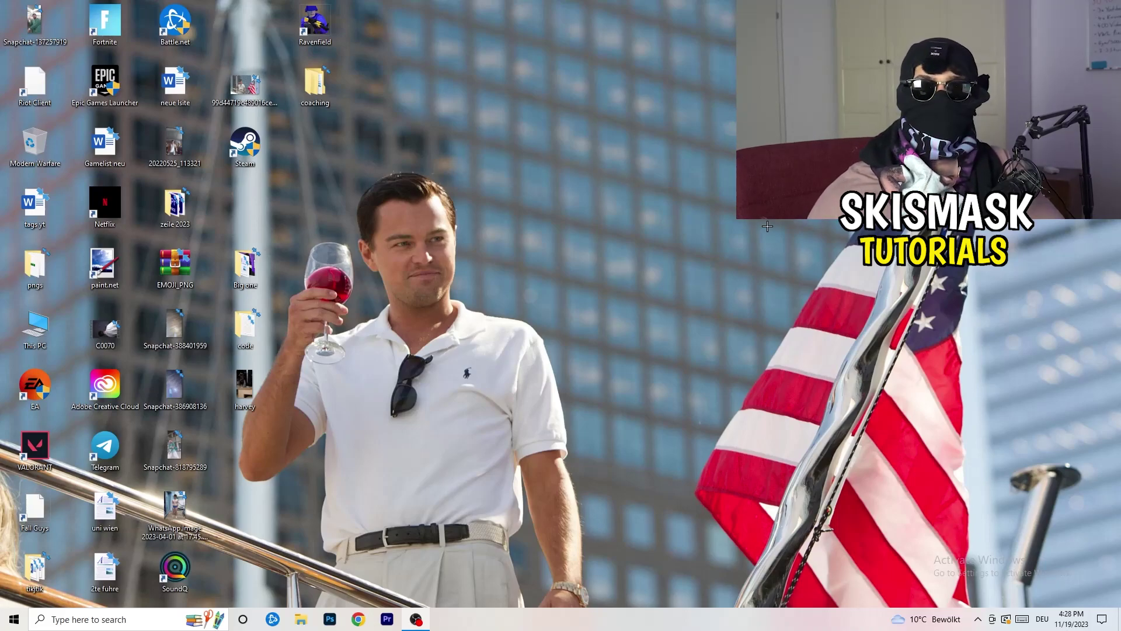
{"action": "key", "text": "super"}
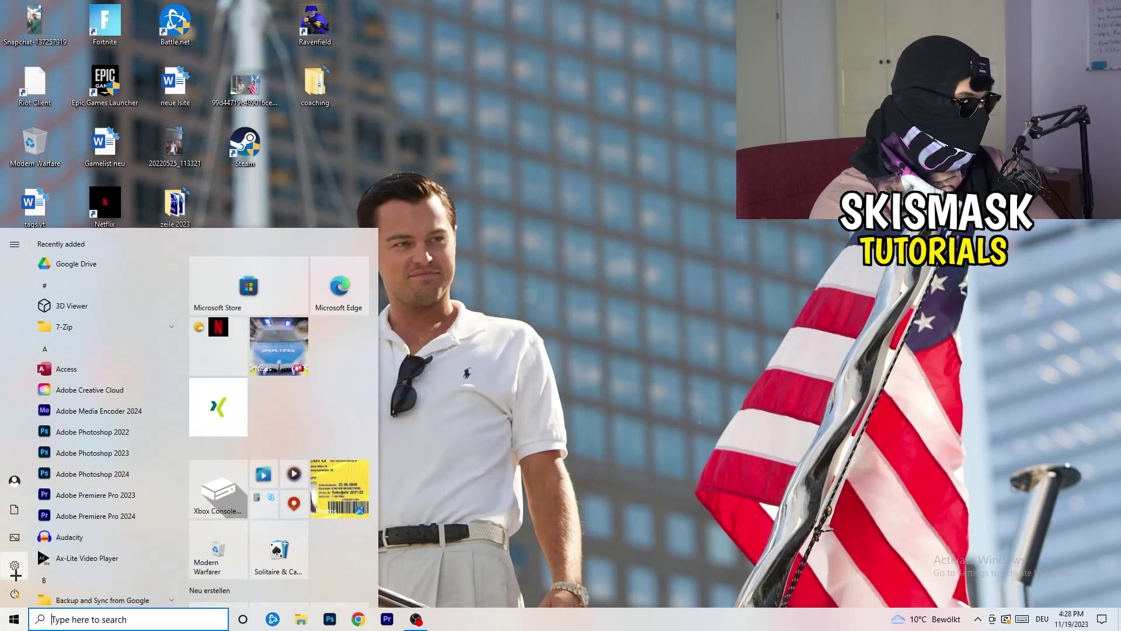
{"action": "key", "text": "super+i"}
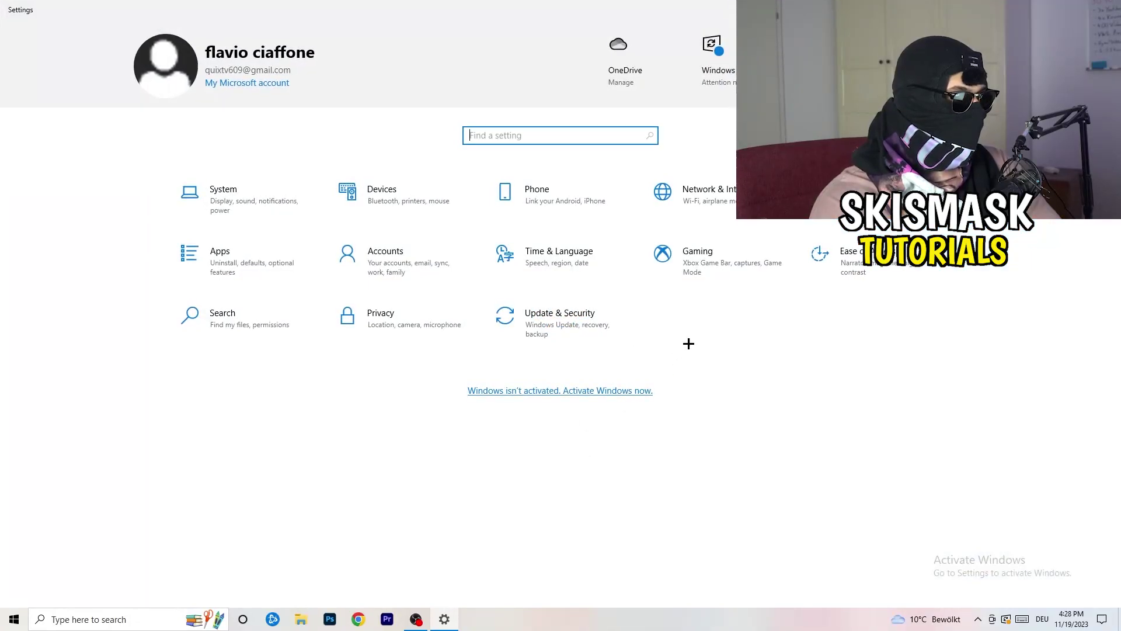
{"action": "left_click", "coordinate": [552, 324]}
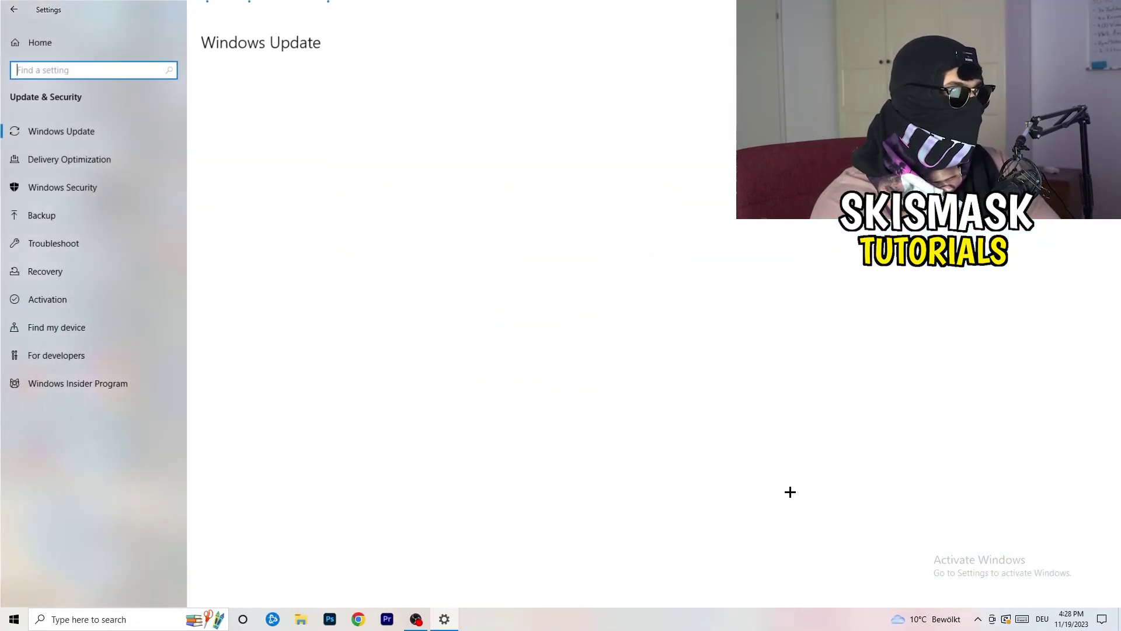